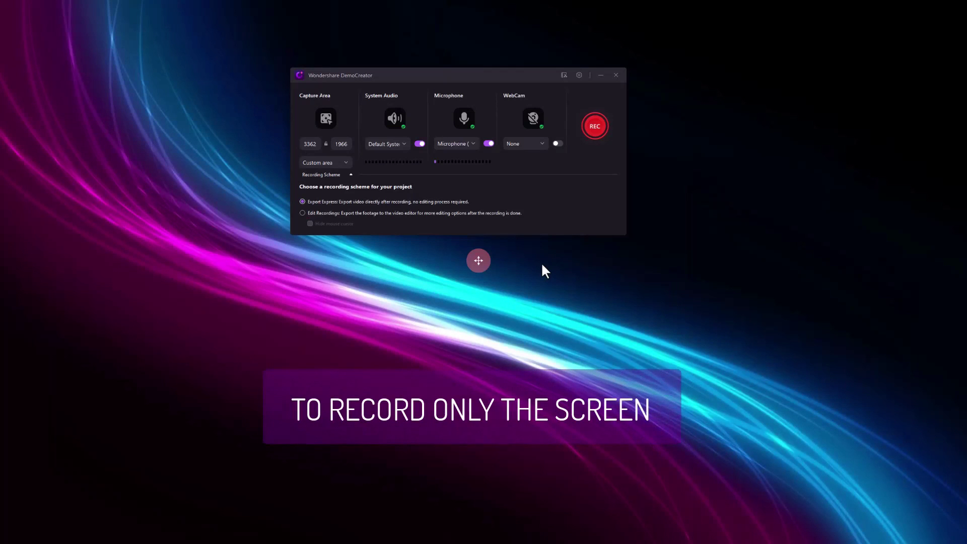
- Keep the webcam on None and switch the microphone off, leaving screen and system audio
click(538, 143)
click(533, 172)
click(488, 144)
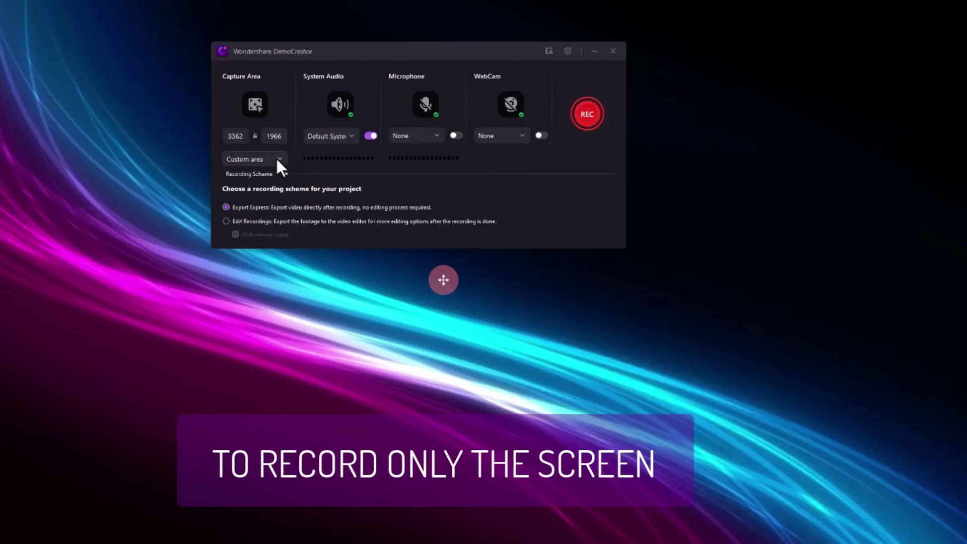
click(268, 159)
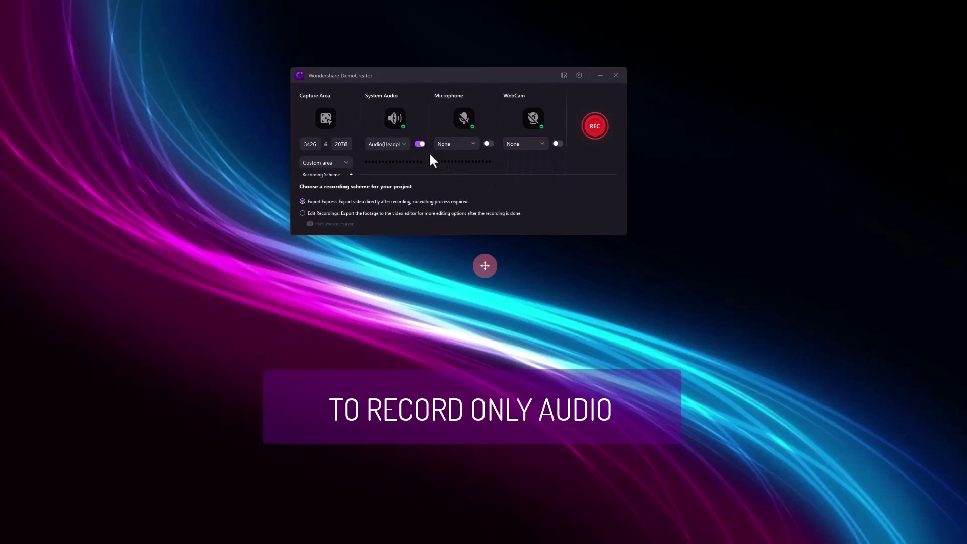
- Set the capture area to Don't record screen for an audio-only recording
click(343, 161)
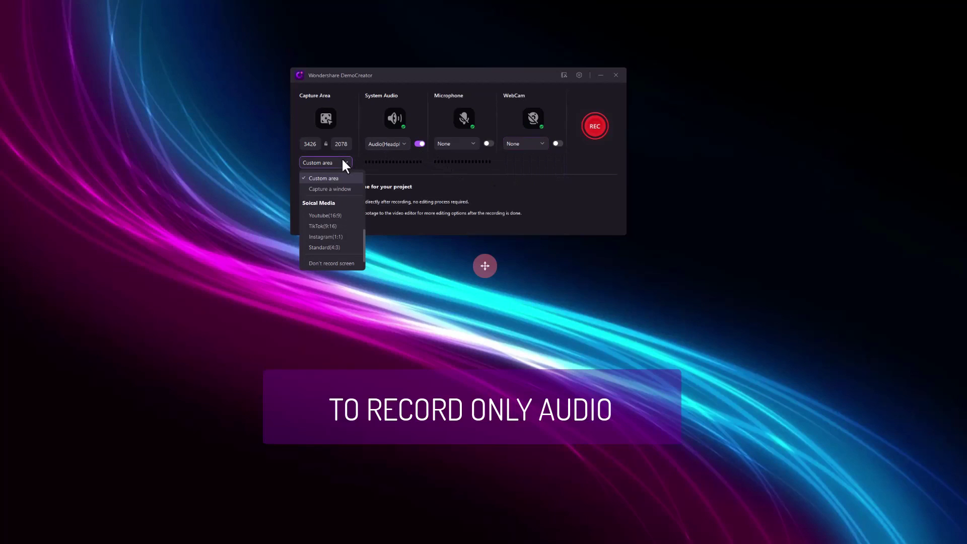
scroll(341, 247, down, 2)
click(344, 254)
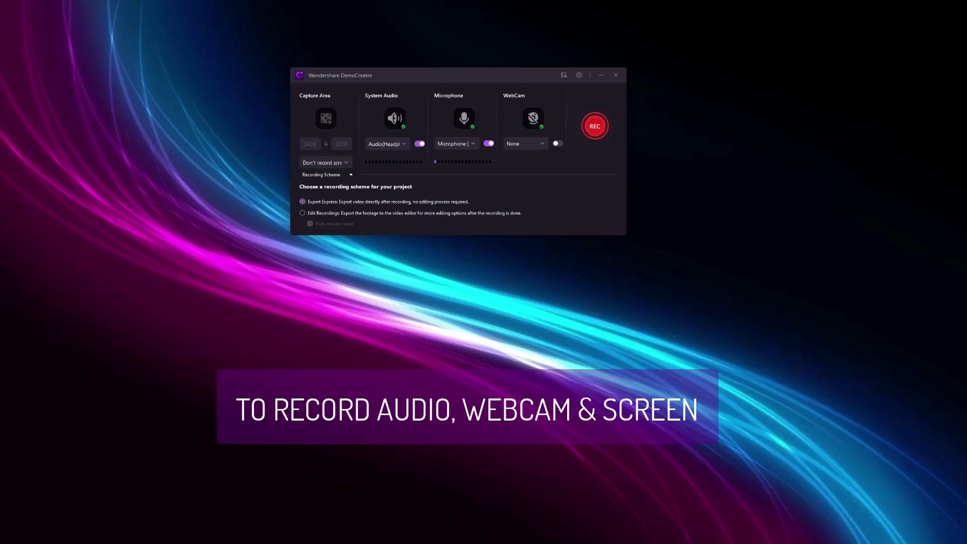
- Switch to a custom capture area covering almost the whole screen (3426 × 1974)
click(333, 163)
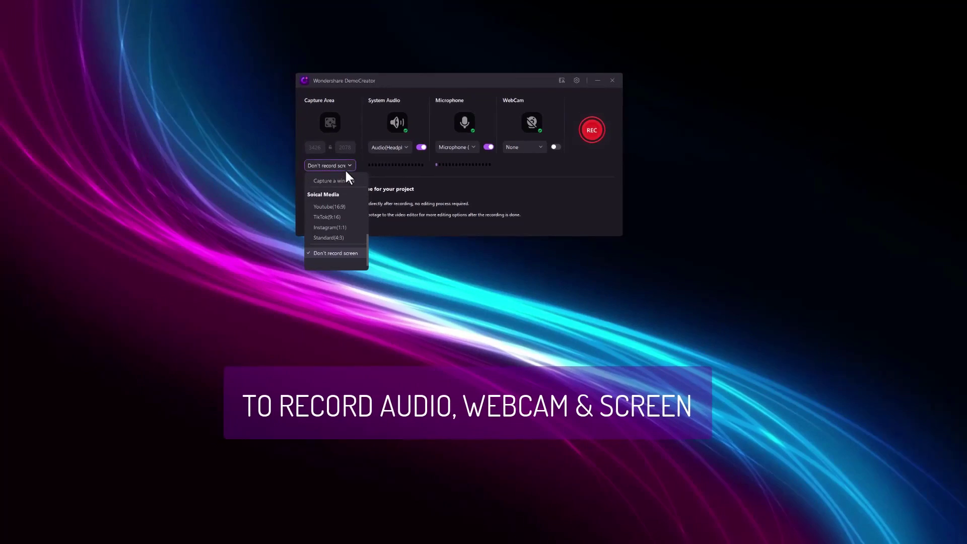
click(333, 251)
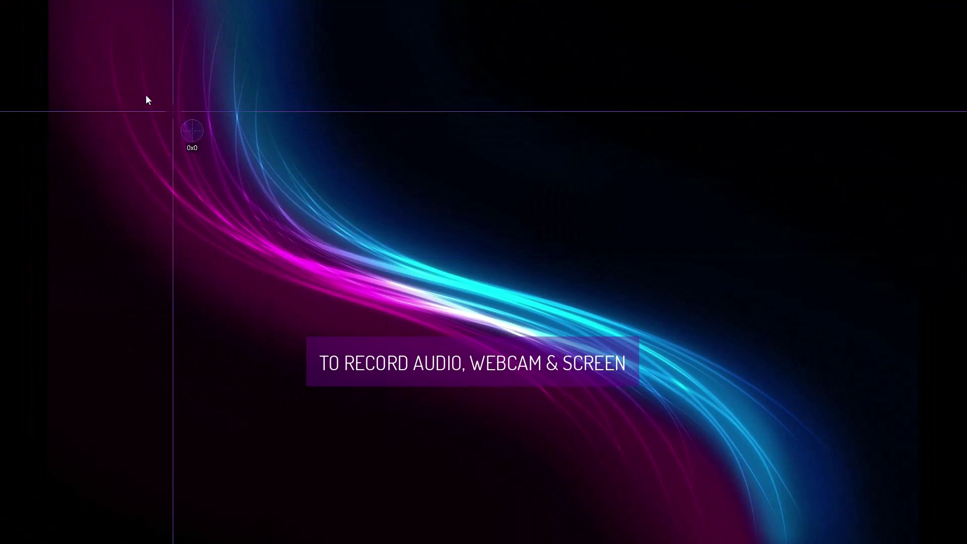
drag(64, 19, 925, 514)
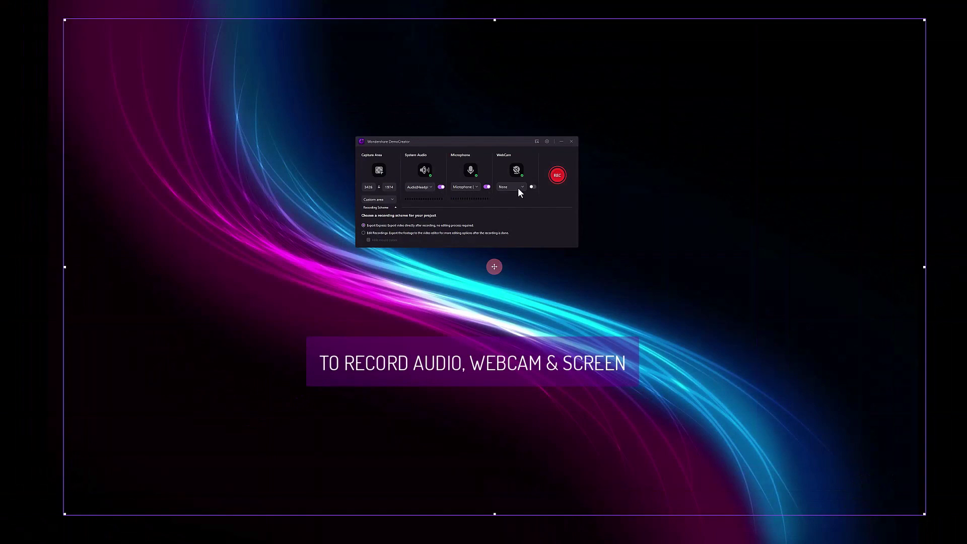
- Turn on the webcam source and start the recording
click(519, 187)
click(524, 202)
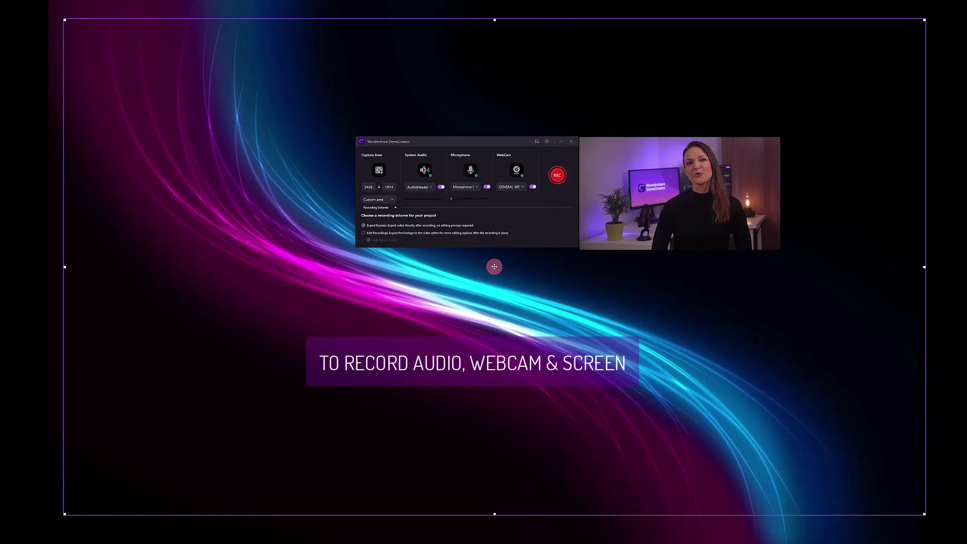
click(532, 187)
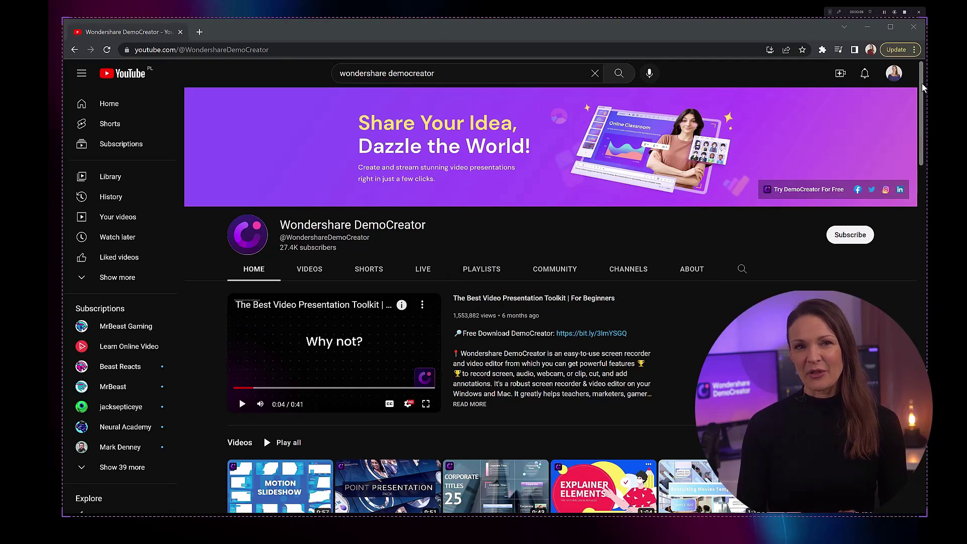
- Scroll the YouTube channel page down to the video rows during recording
scroll(922, 82, down, 3)
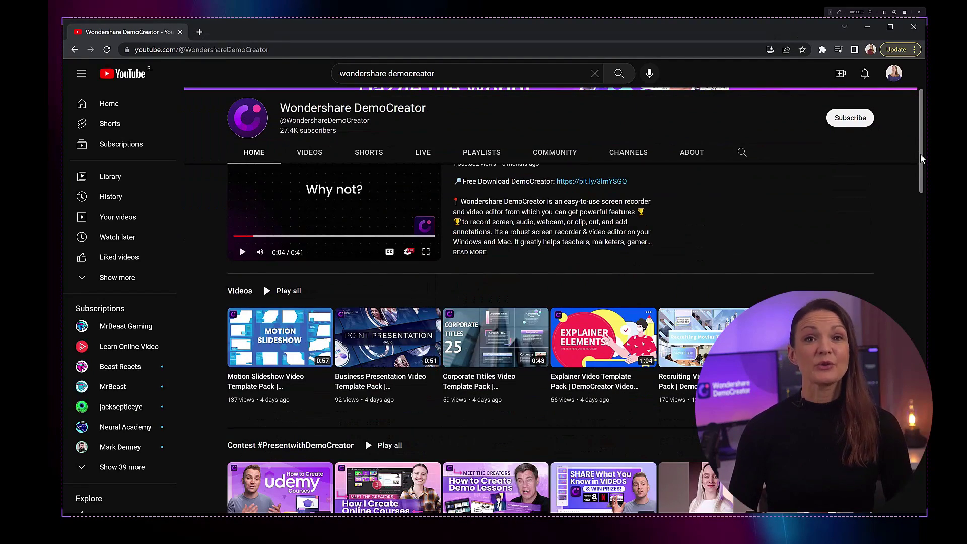
scroll(921, 159, down, 3)
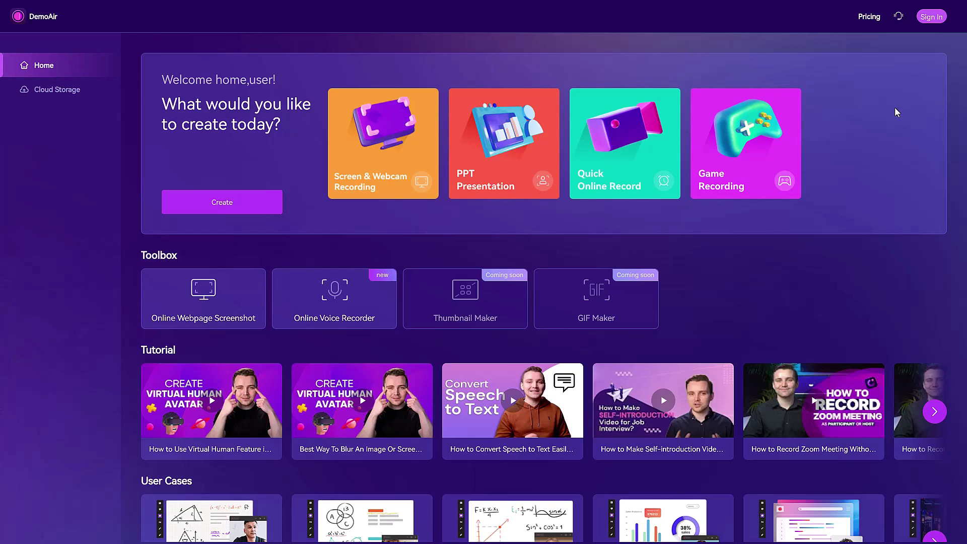
- Choose Quick Online Record on the DemoAir home page
click(620, 149)
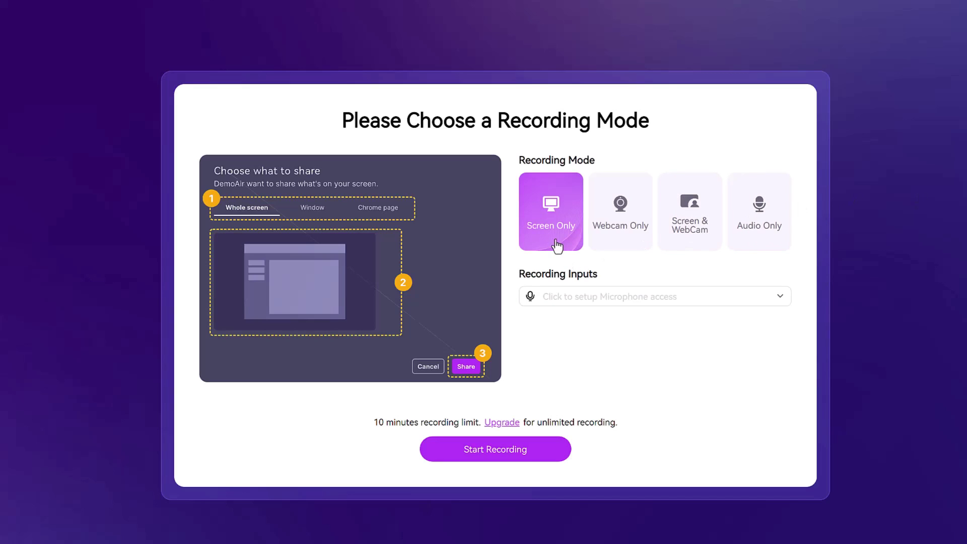
- Start the screen-only recording and share the DemoCreator window
click(552, 453)
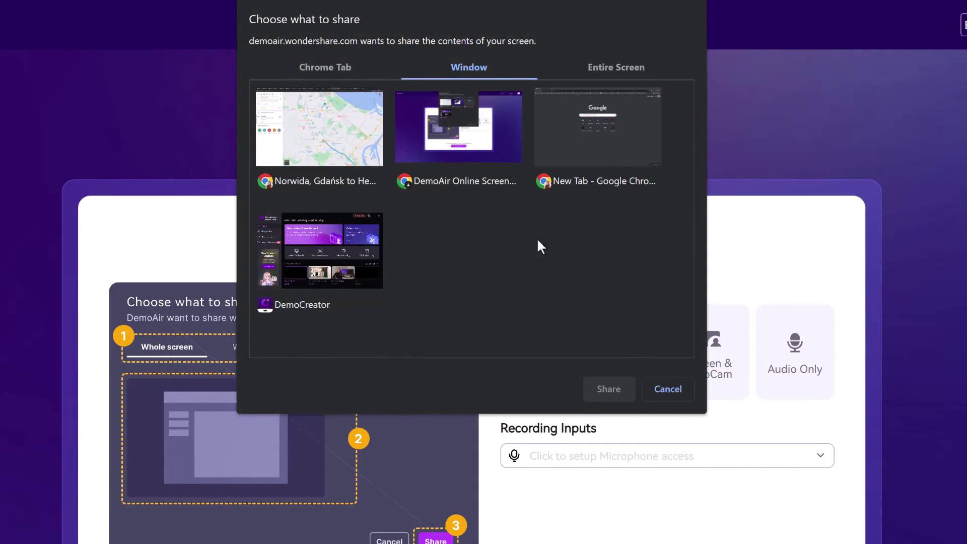
click(355, 267)
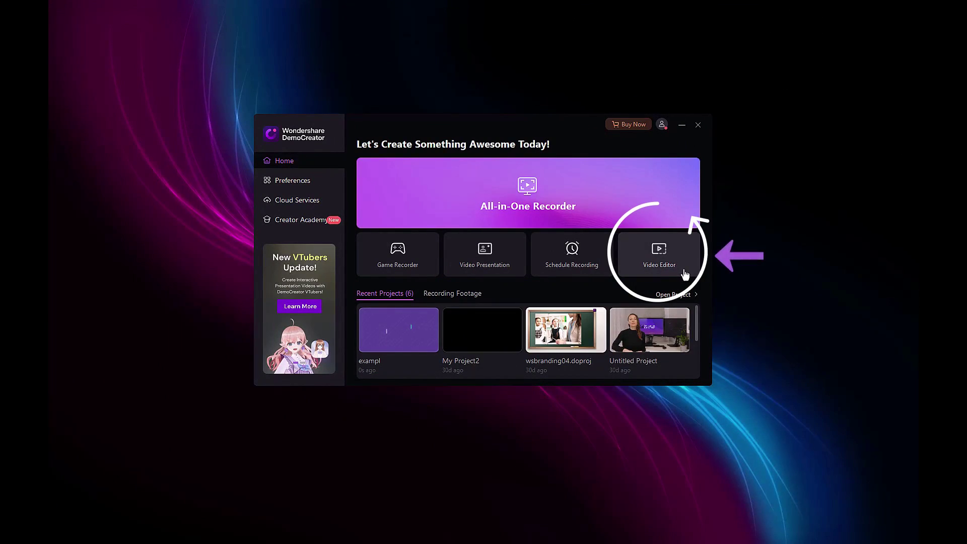
- Launch the Video Editor from the DemoCreator home screen
click(686, 274)
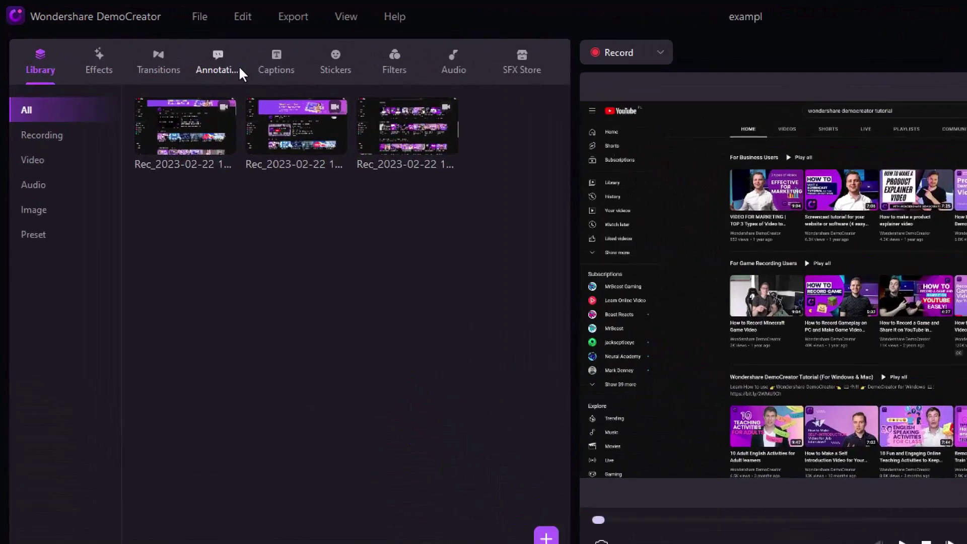
- Place a Text 5 annotation over the video and change its text to 'Product Videos'
click(148, 39)
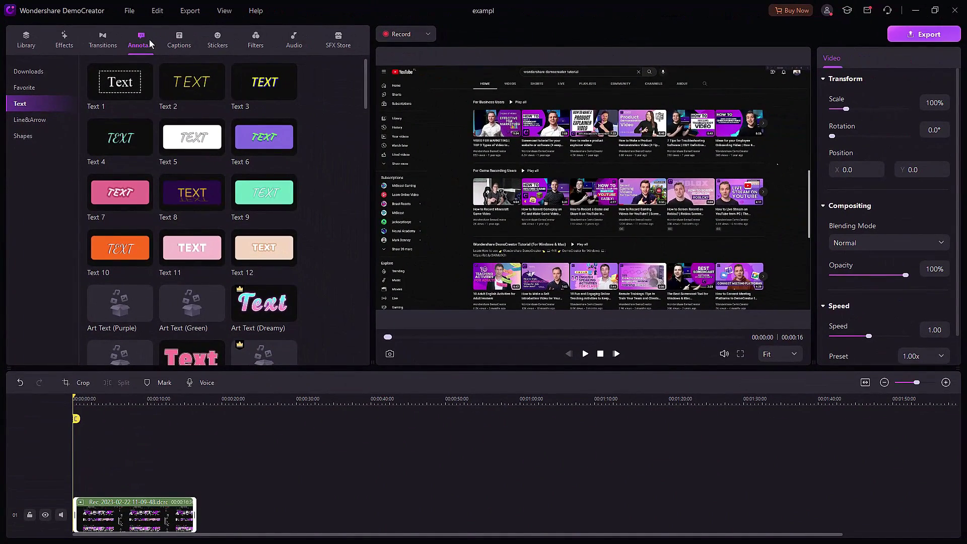
click(46, 119)
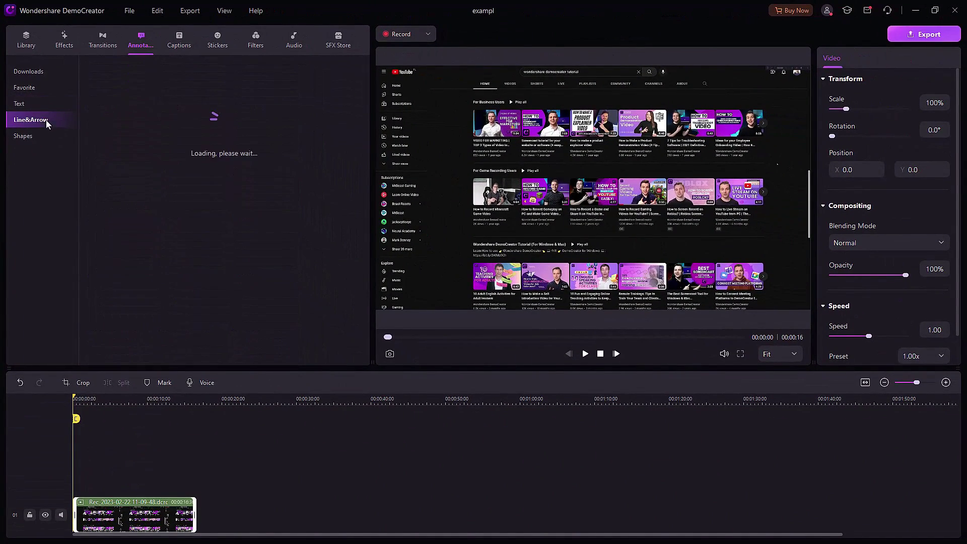
click(48, 137)
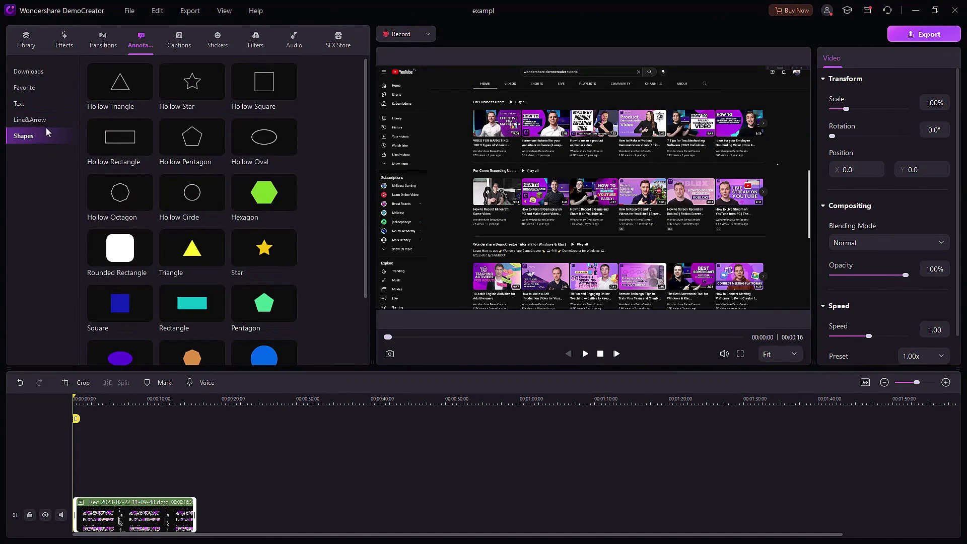
click(39, 104)
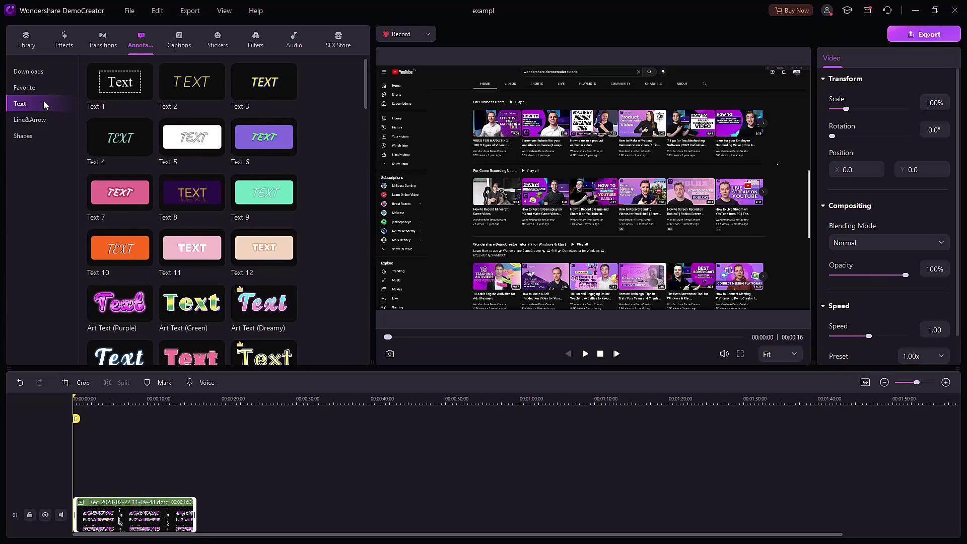
mouse_move(191, 137)
mouse_down()
mouse_move(573, 169)
mouse_move(579, 189)
mouse_up()
double_click(595, 201)
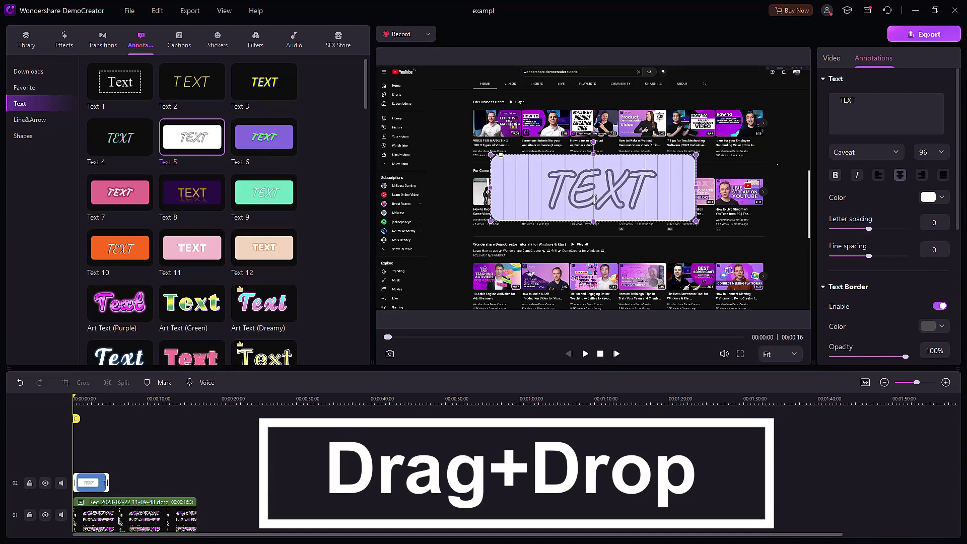
text(Product Videos)
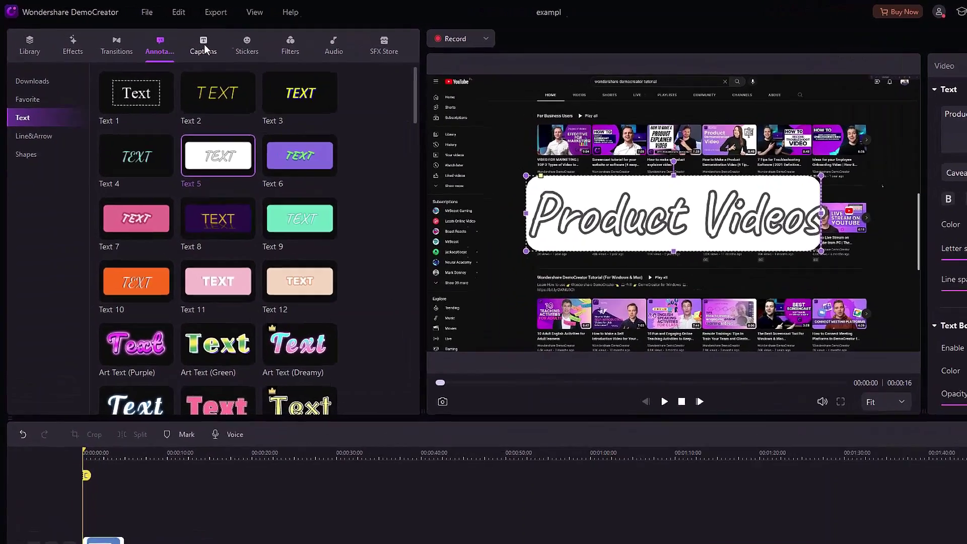
- Add Opener 10 to the timeline, retitle it 'How to Create a Demo Video', and play back
click(180, 42)
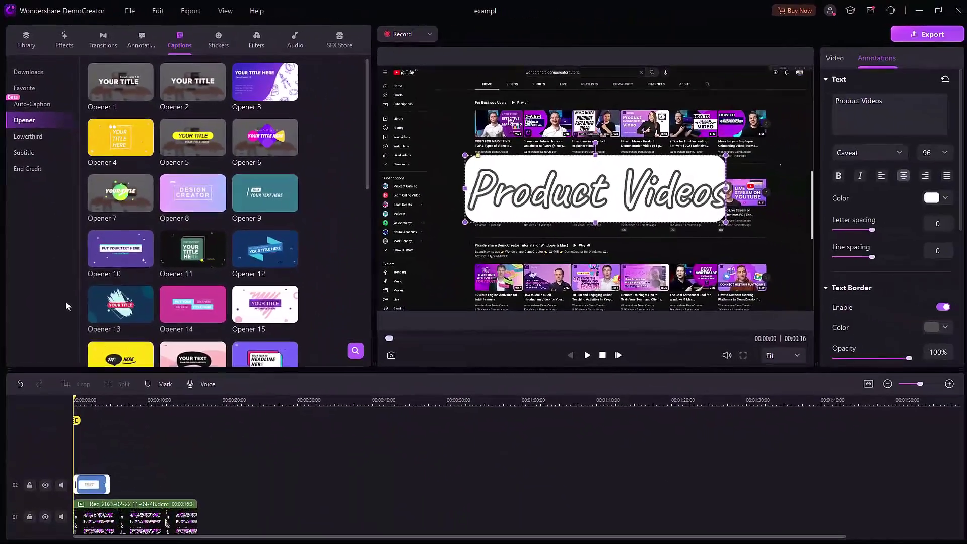
drag(171, 353, 156, 456)
drag(110, 323, 90, 458)
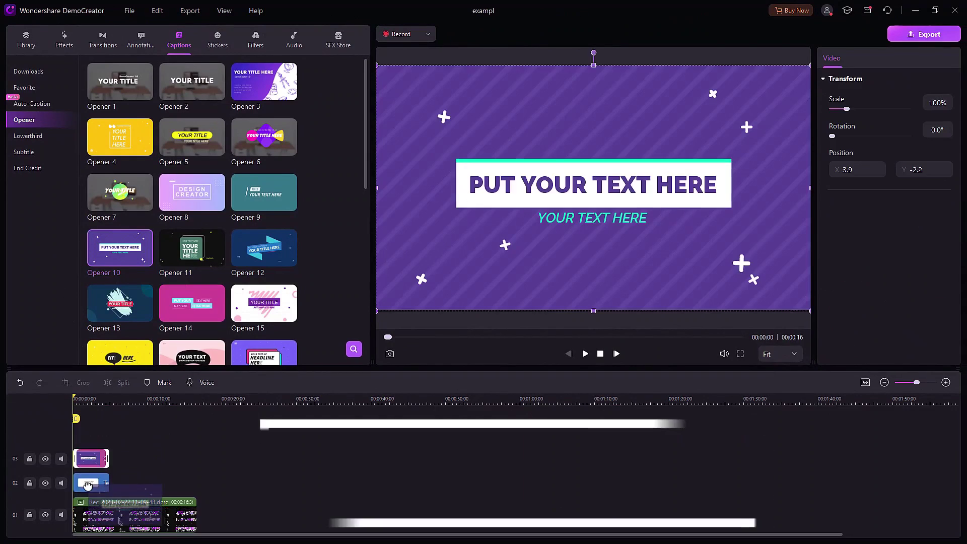
click(586, 187)
text(How to Create a Demo Vid)
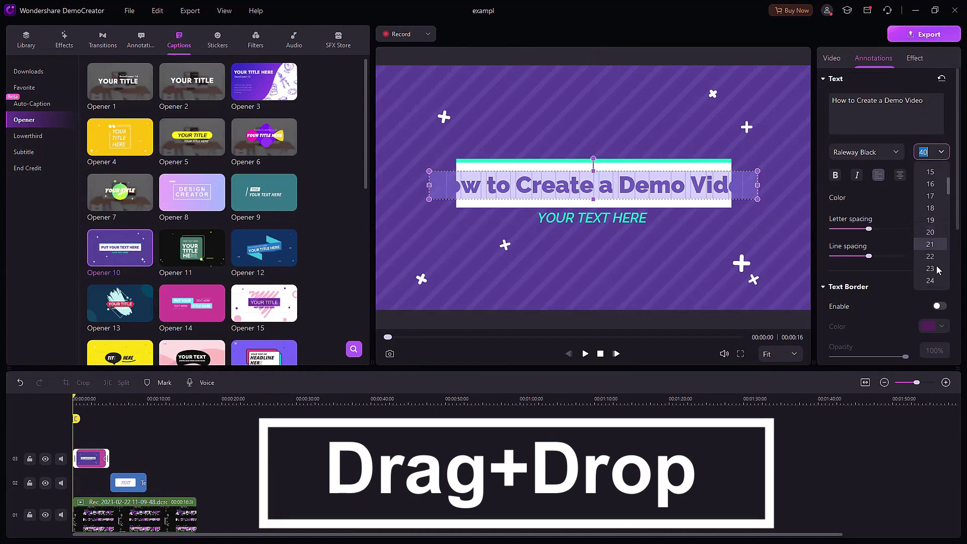
text(eo)
key(space)
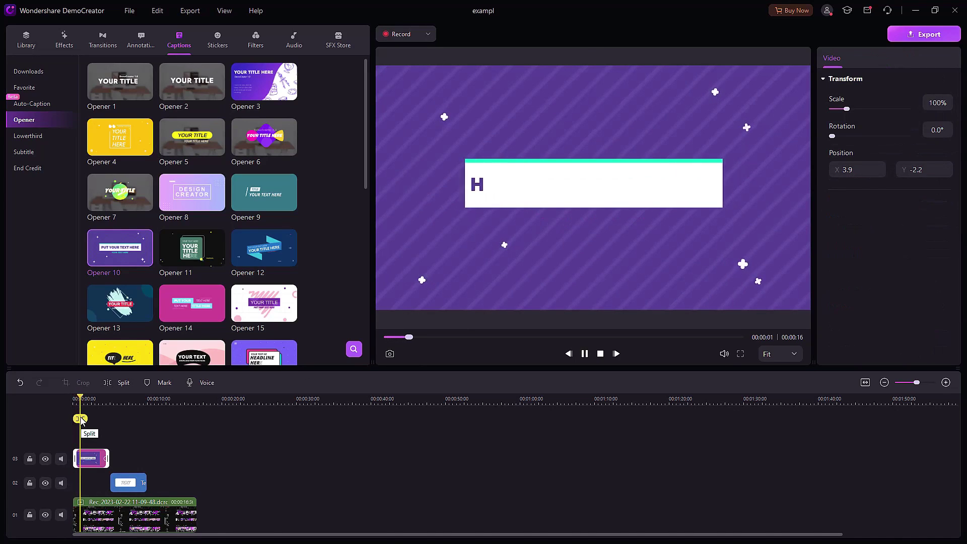